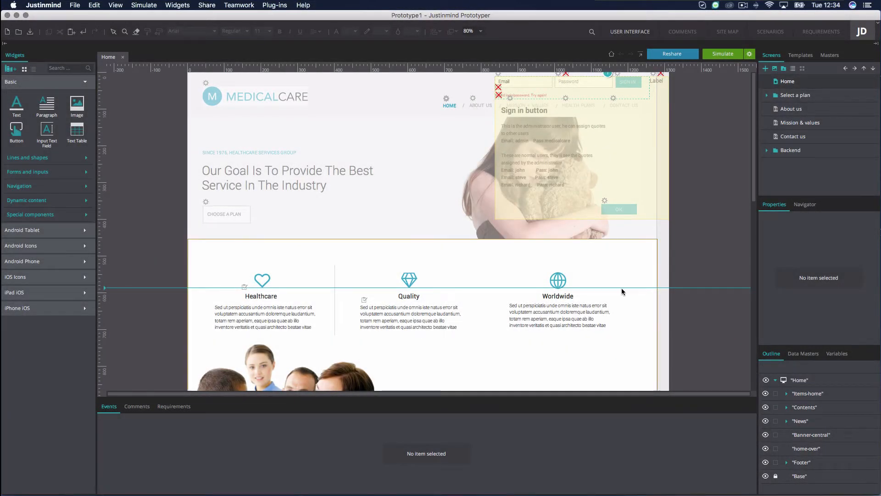
- Configure the JIRA plug-in with credentials, account URL, project key EP and query project= EP
{"action": "left_click", "coordinate": [274, 5]}
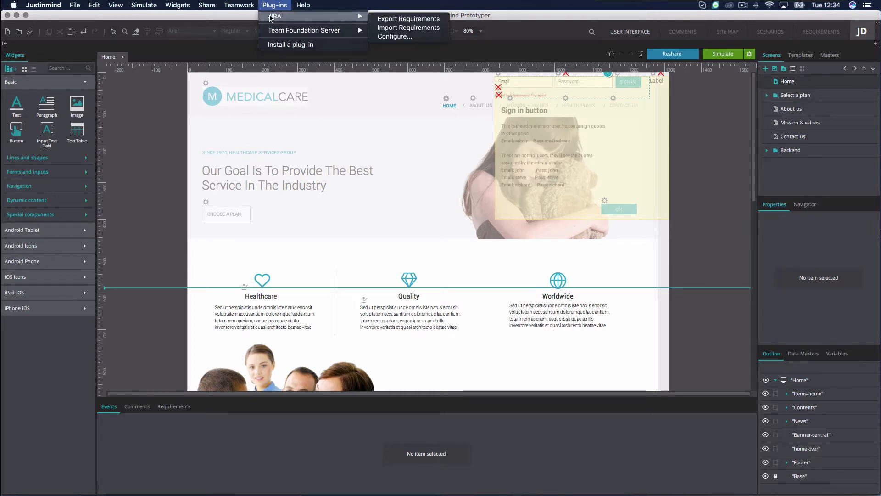
{"action": "mouse_move", "coordinate": [290, 17]}
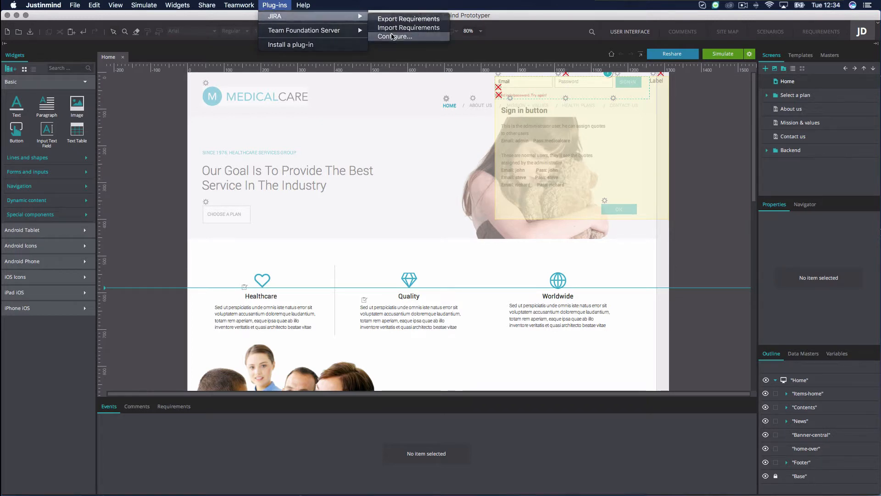
{"action": "left_click", "coordinate": [393, 37]}
{"action": "type", "text": "john.doe"}
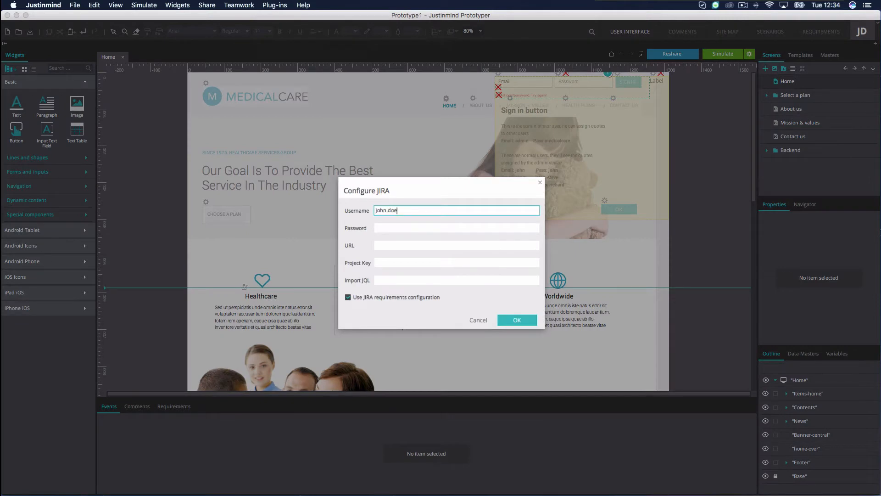
{"action": "type", "text": "EP"}
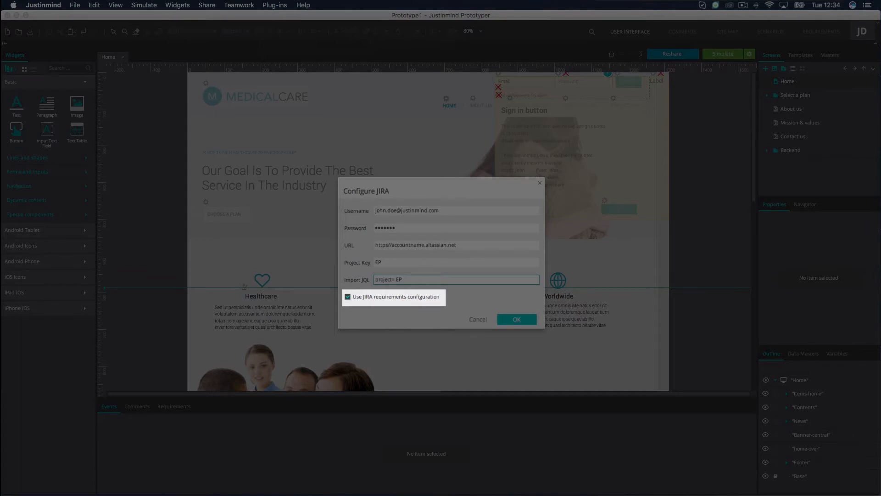
{"action": "left_click", "coordinate": [517, 319]}
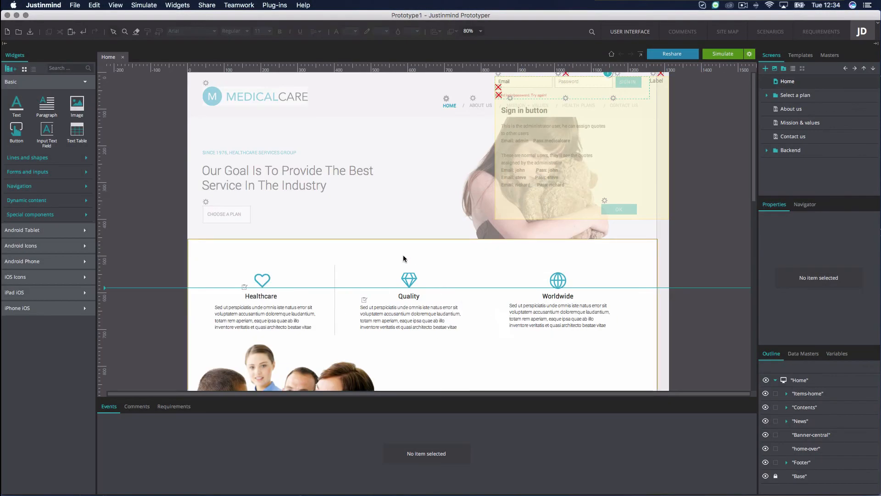
- Import the 22 requirements from JIRA and show the Requirements panel under the canvas
{"action": "left_click", "coordinate": [275, 5]}
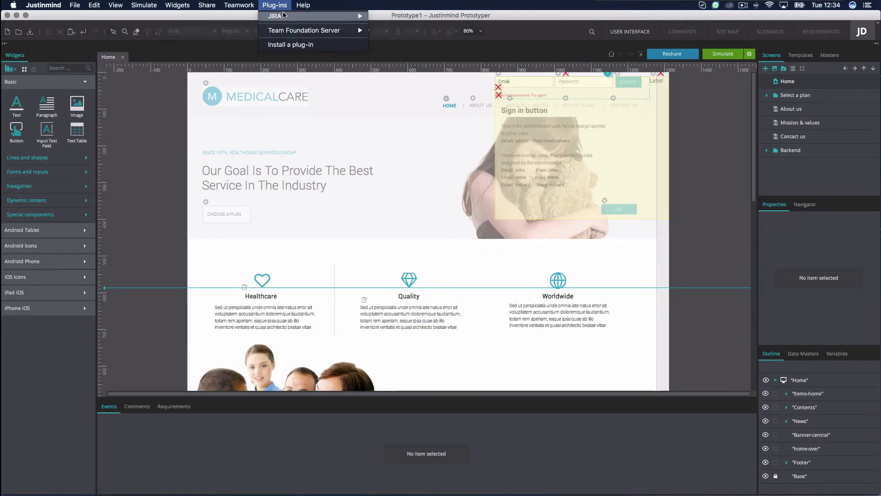
{"action": "mouse_move", "coordinate": [289, 17]}
{"action": "left_click", "coordinate": [393, 30]}
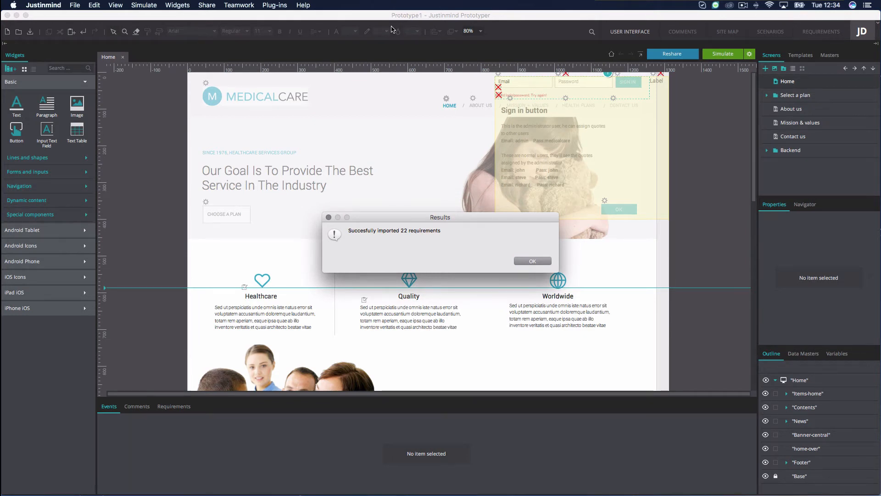
{"action": "left_click", "coordinate": [533, 261]}
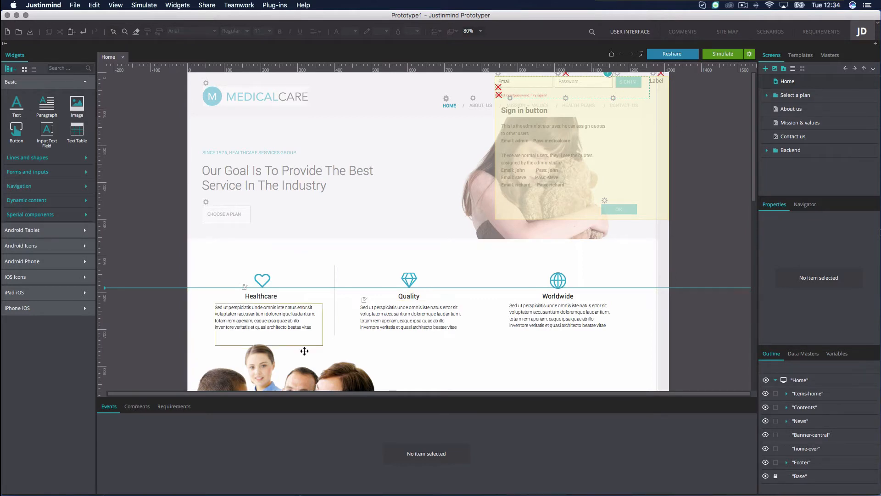
{"action": "left_click", "coordinate": [174, 406]}
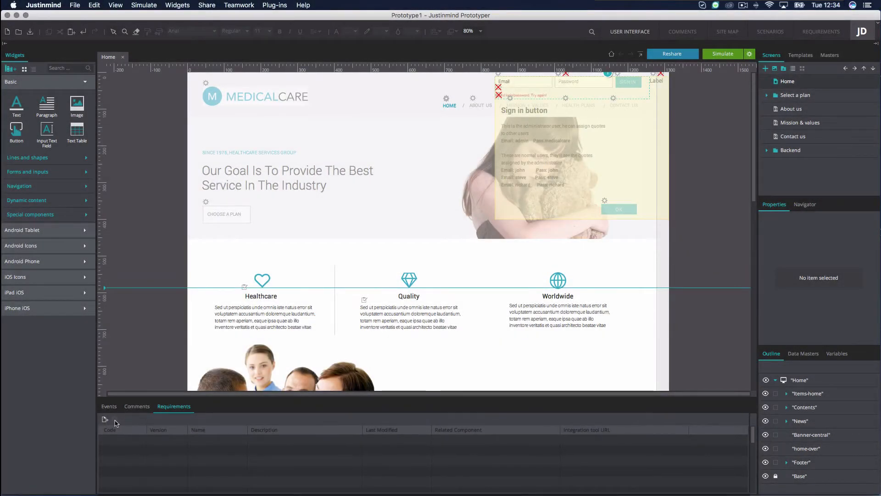
- Refresh the Requirements table to list the imported issues (EP-175, EP-191) and glance at the Requirements workspace
{"action": "left_click", "coordinate": [114, 420]}
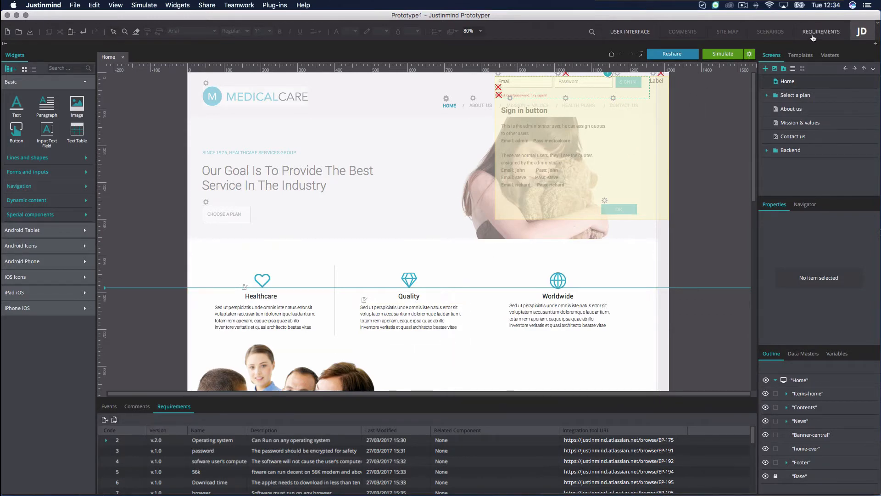
{"action": "left_click", "coordinate": [822, 31]}
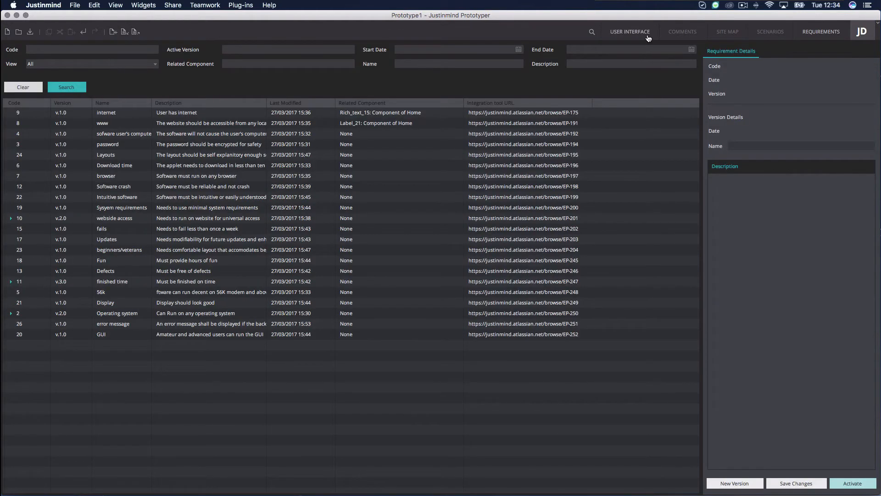
{"action": "left_click", "coordinate": [629, 31]}
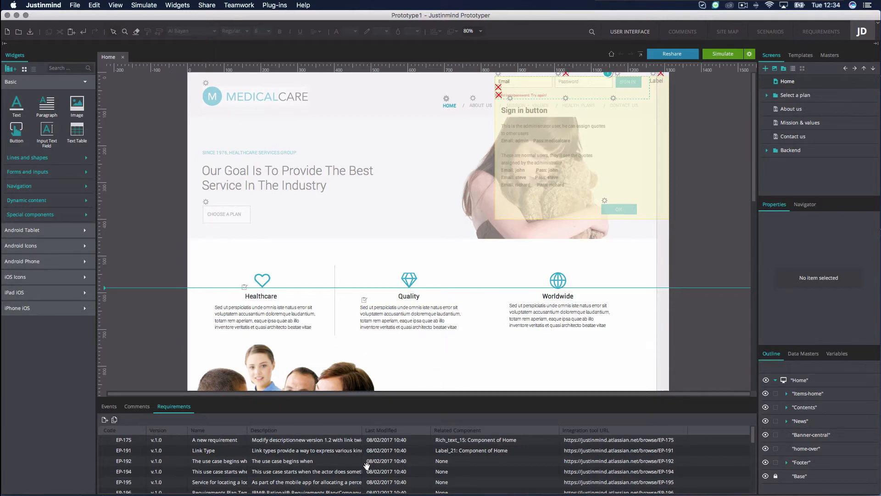
- Link requirement EP-192 to the Home screen by dragging it onto the canvas
{"action": "left_click", "coordinate": [300, 461]}
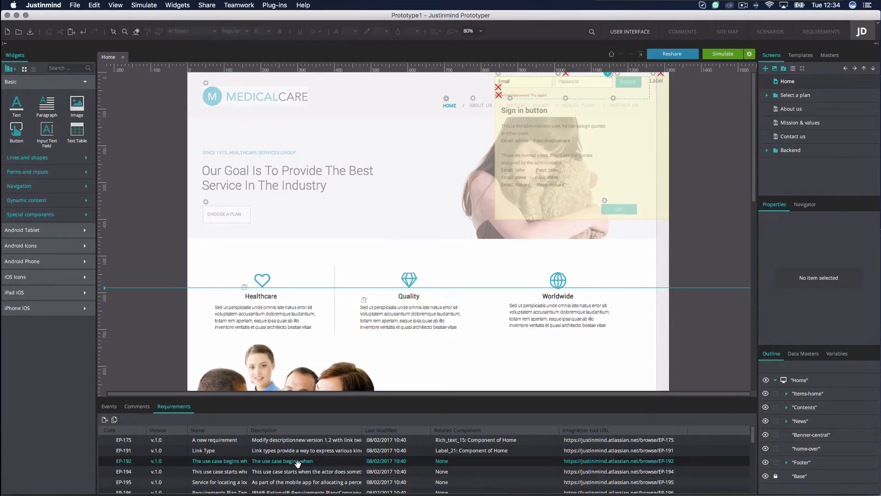
{"action": "left_click_drag", "start_coordinate": [466, 288], "coordinate": [533, 163]}
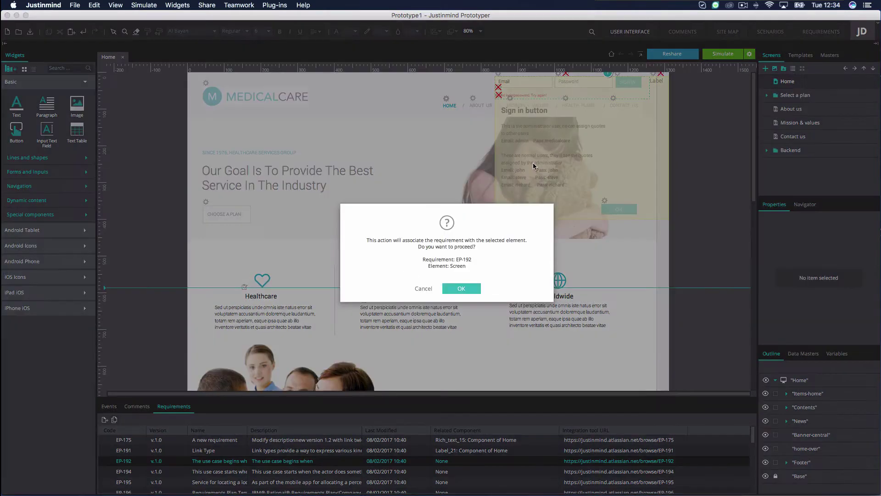
{"action": "left_click", "coordinate": [468, 290]}
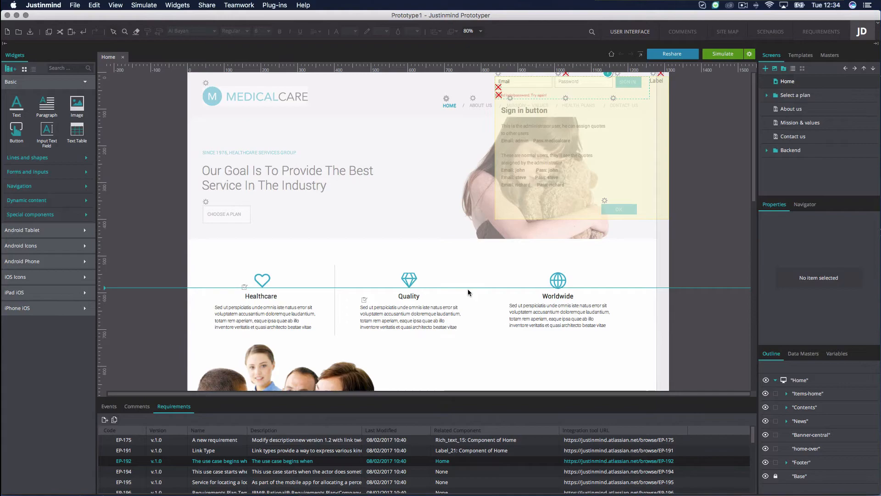
{"action": "left_click", "coordinate": [722, 55]}
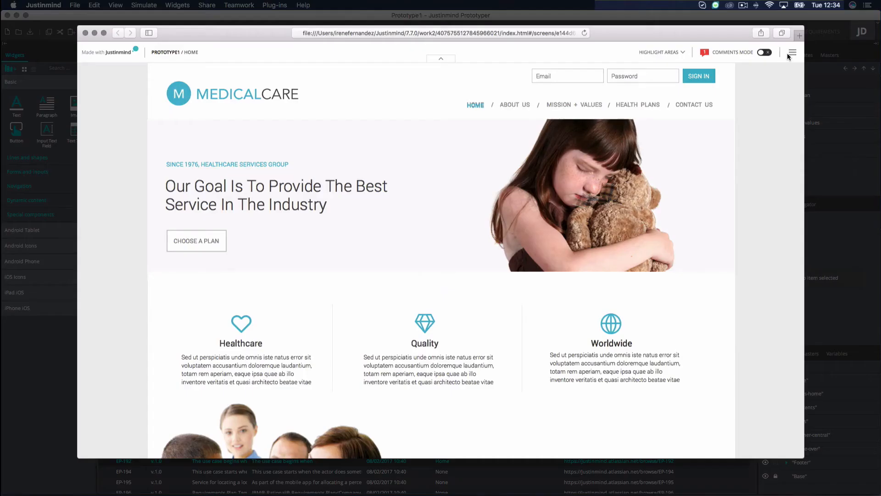
{"action": "left_click", "coordinate": [791, 52]}
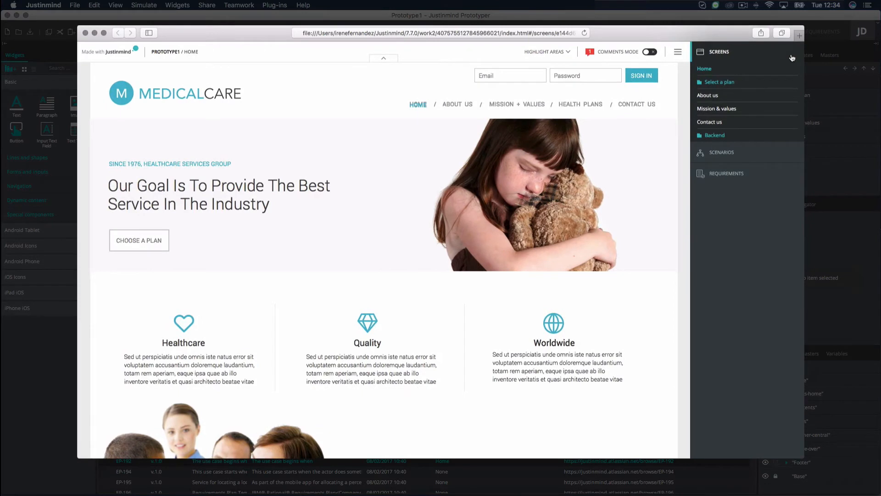
{"action": "left_click", "coordinate": [726, 173]}
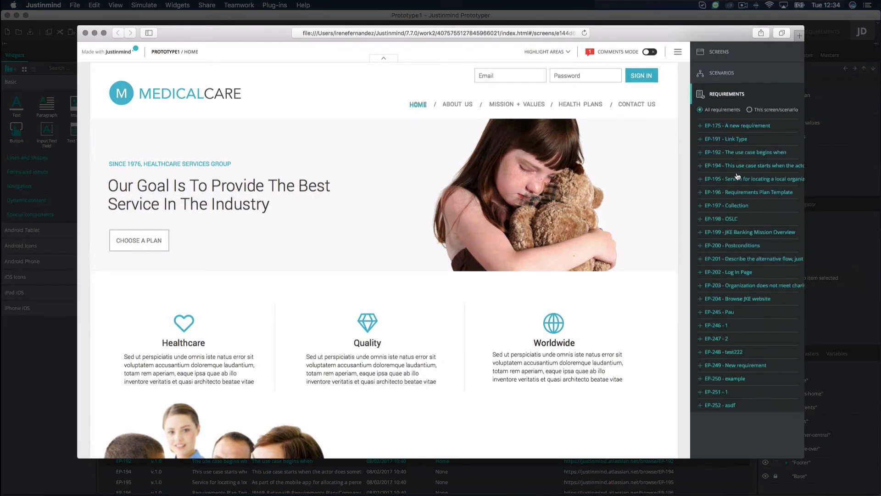
{"action": "left_click", "coordinate": [738, 125]}
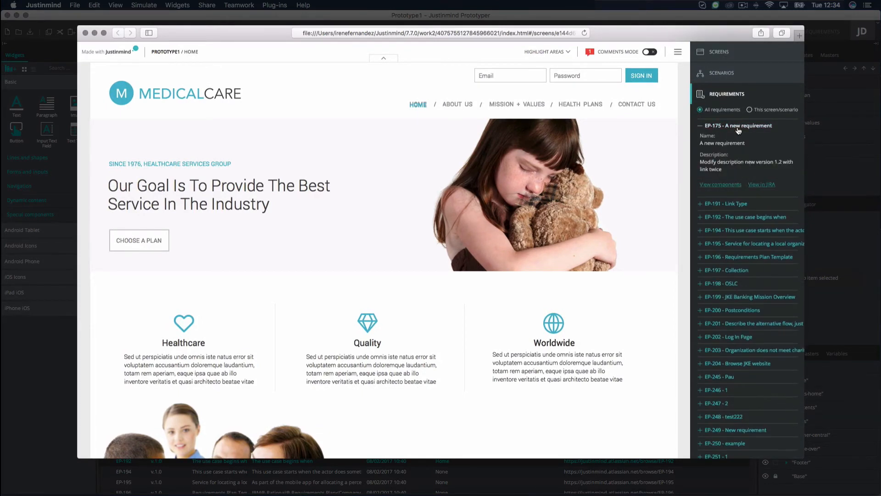
{"action": "left_click", "coordinate": [720, 185]}
{"action": "left_click", "coordinate": [761, 185]}
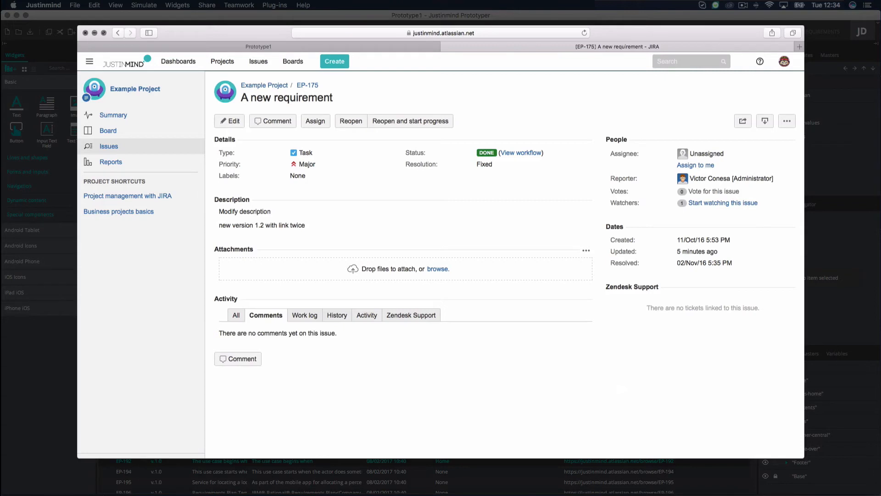
{"action": "key", "text": "super+w"}
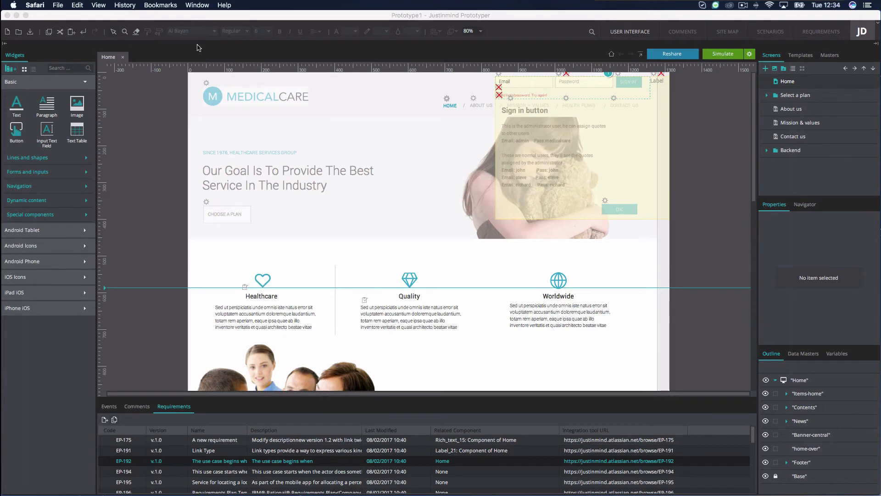
- Reshare the updated prototype to the online account
{"action": "left_click", "coordinate": [661, 57]}
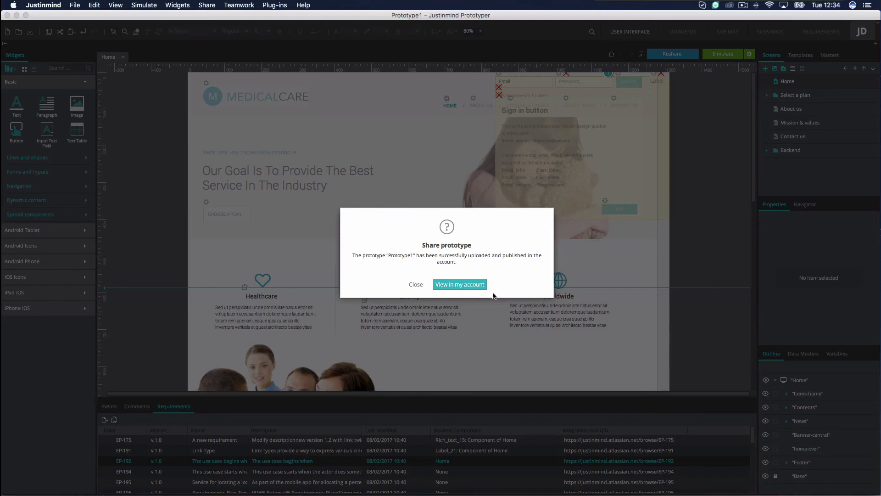
{"action": "left_click", "coordinate": [416, 285]}
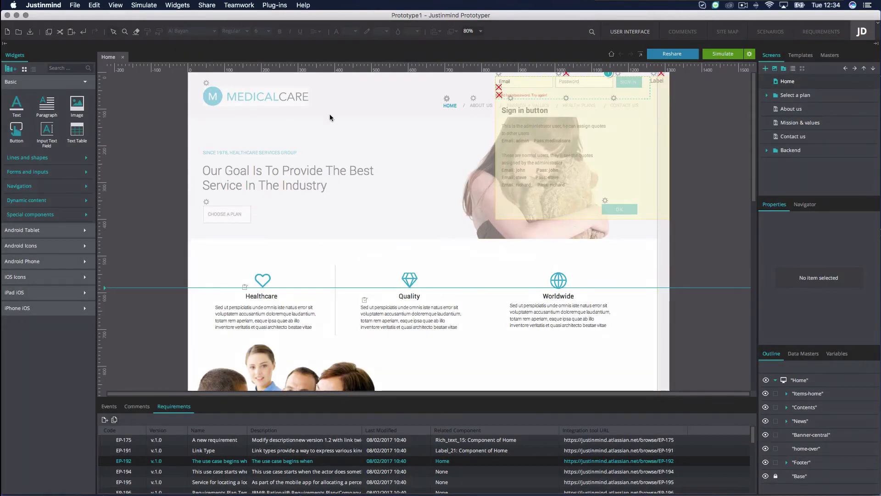
- Export the 22 requirements back to JIRA via the plug-in
{"action": "left_click", "coordinate": [286, 5]}
{"action": "mouse_move", "coordinate": [290, 16]}
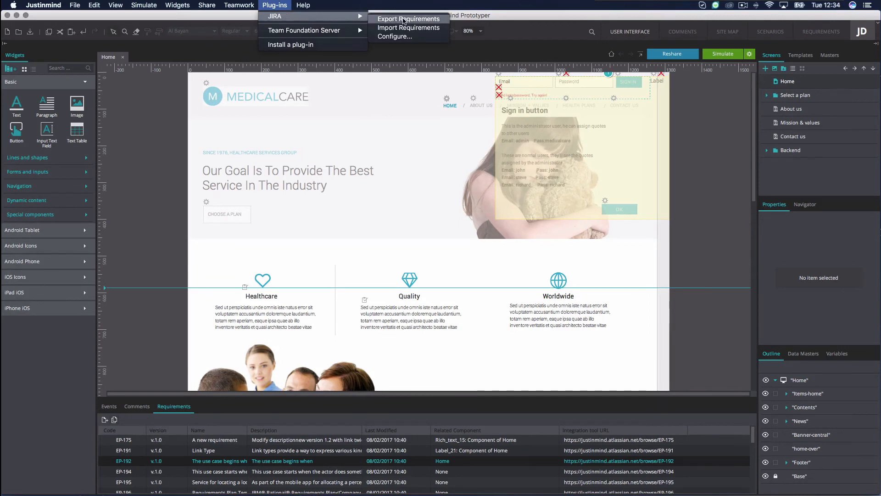
{"action": "left_click", "coordinate": [404, 18]}
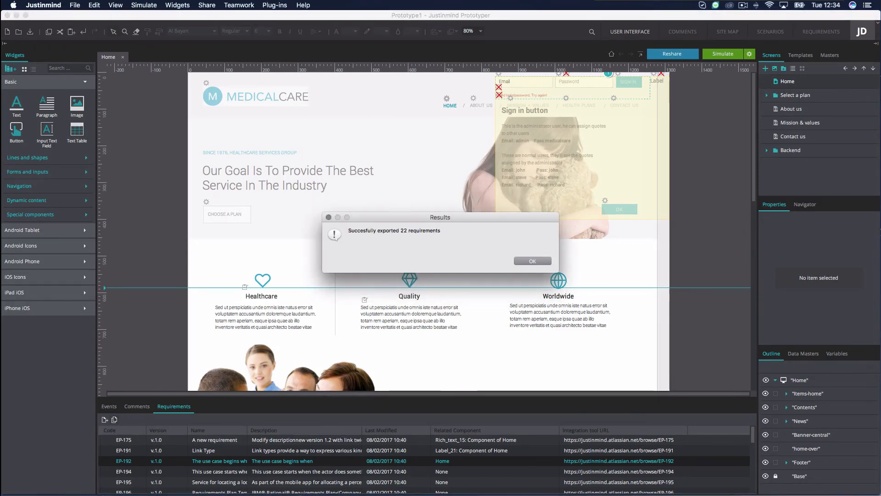
{"action": "left_click", "coordinate": [532, 260]}
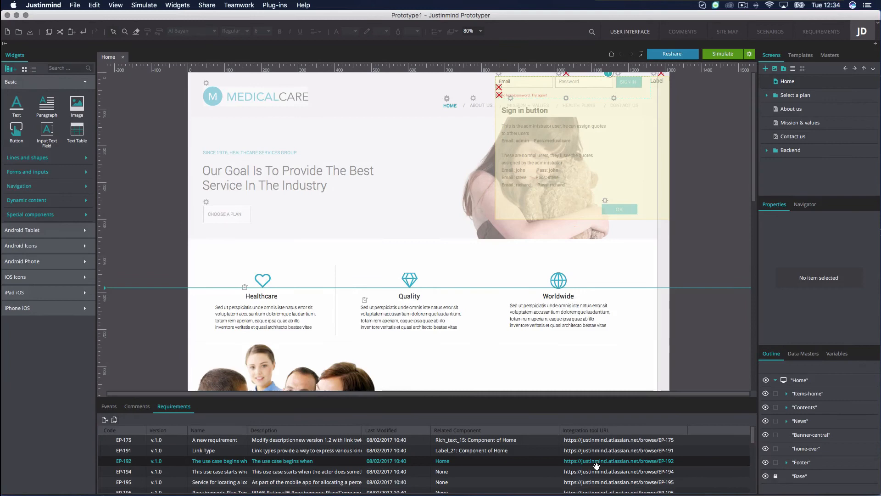
- Follow the requirement's atlassian link to view issue HEAL-2 in the browser
{"action": "left_click", "coordinate": [597, 461]}
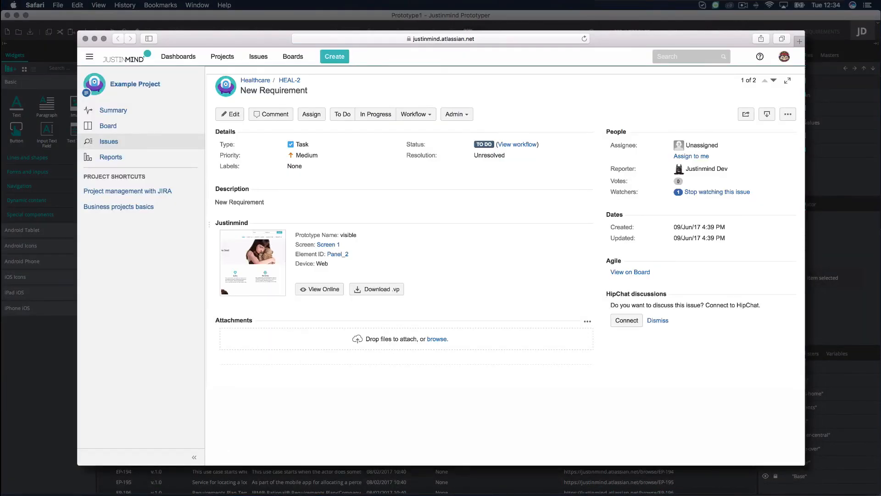